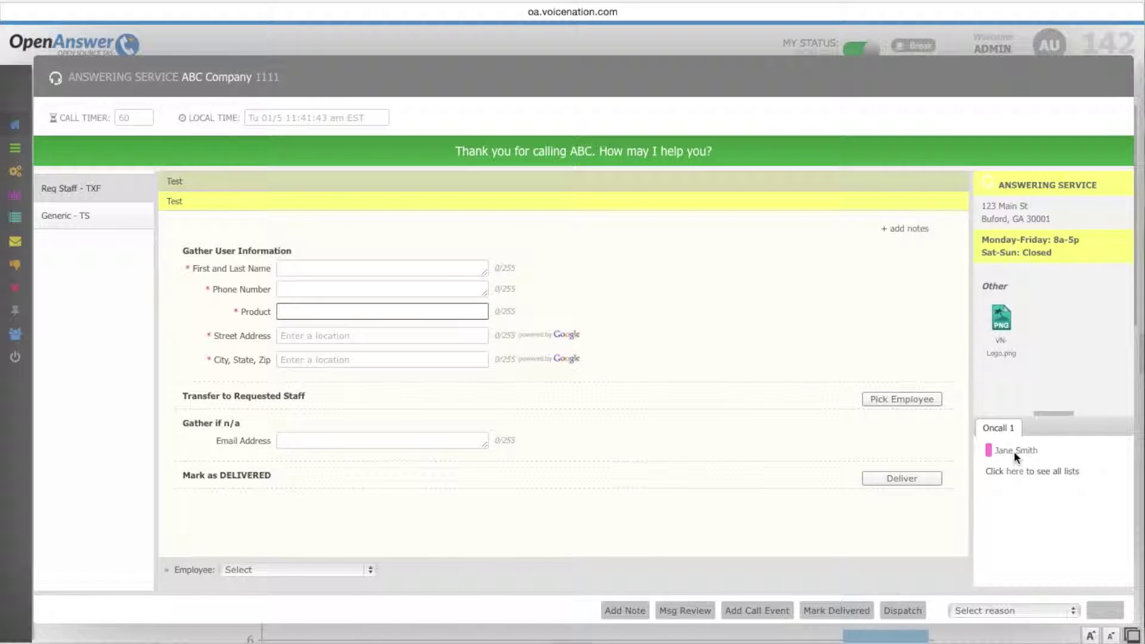
Select the employee in the Oncall 1 panel, then review and close the On Call Lists.
click(1004, 450)
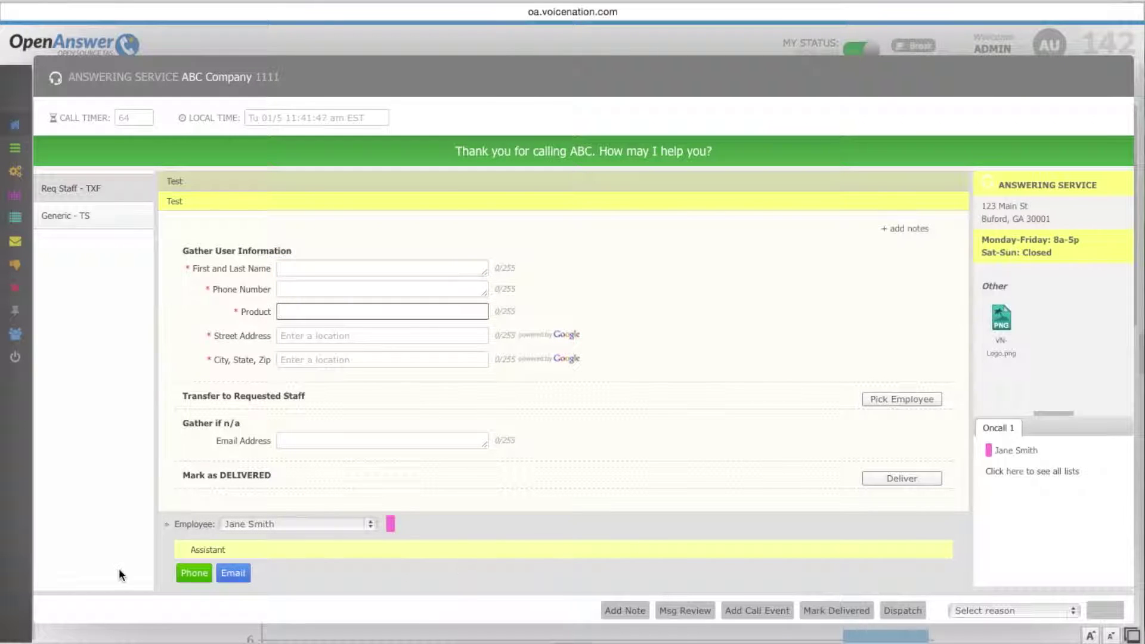
click(1016, 472)
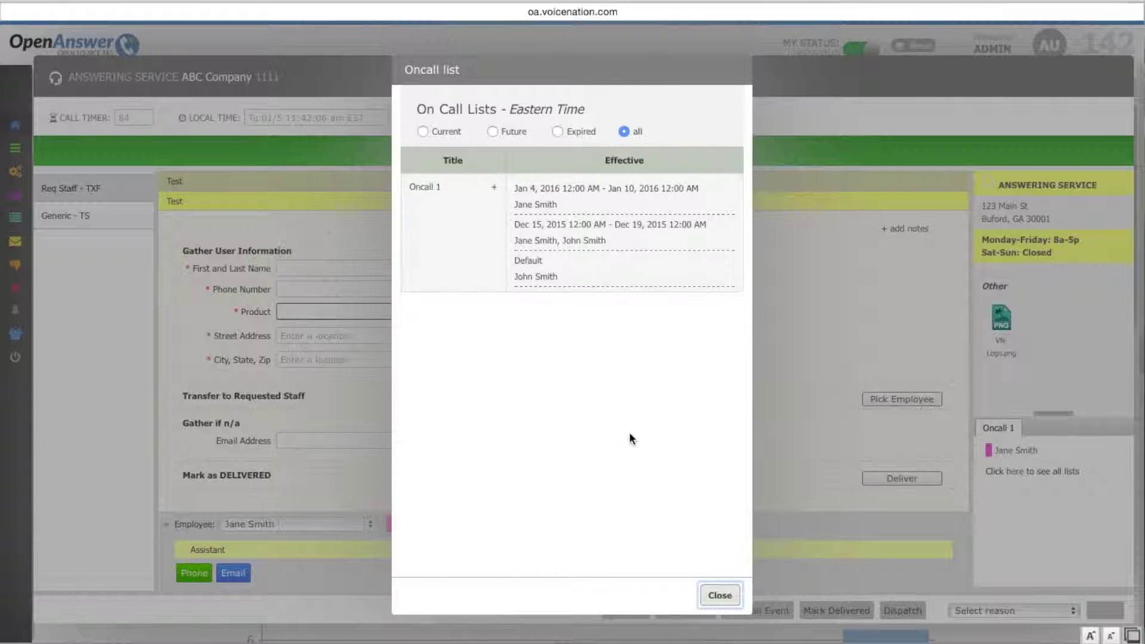
click(719, 595)
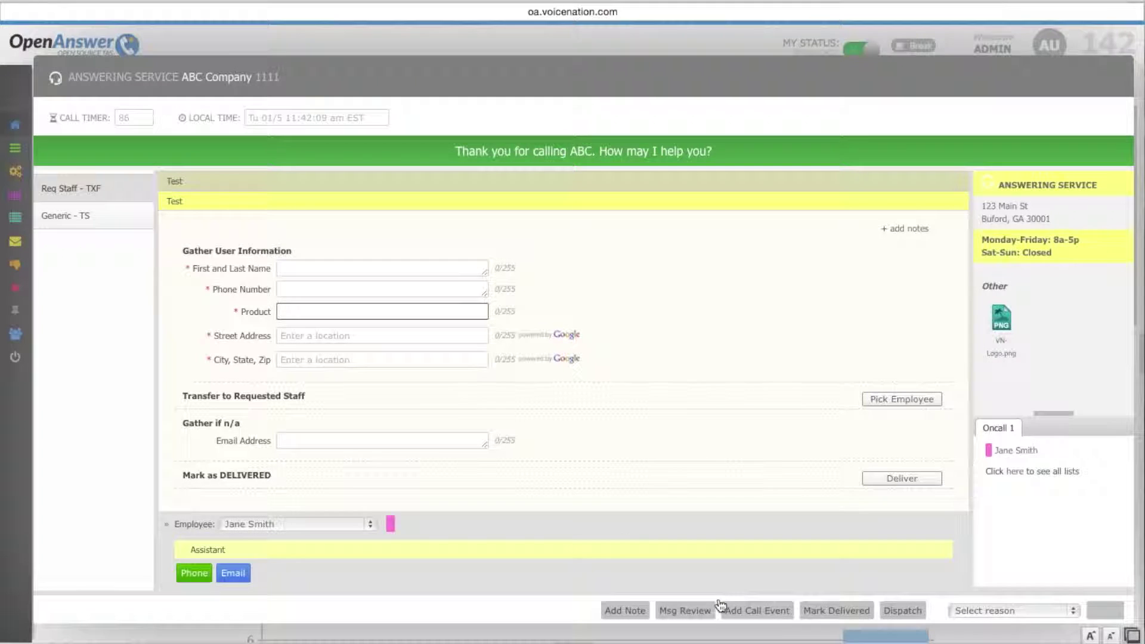
Compare the Generic - TS and Req Staff - TXF scripts, ending on Req Staff - TXF.
click(111, 213)
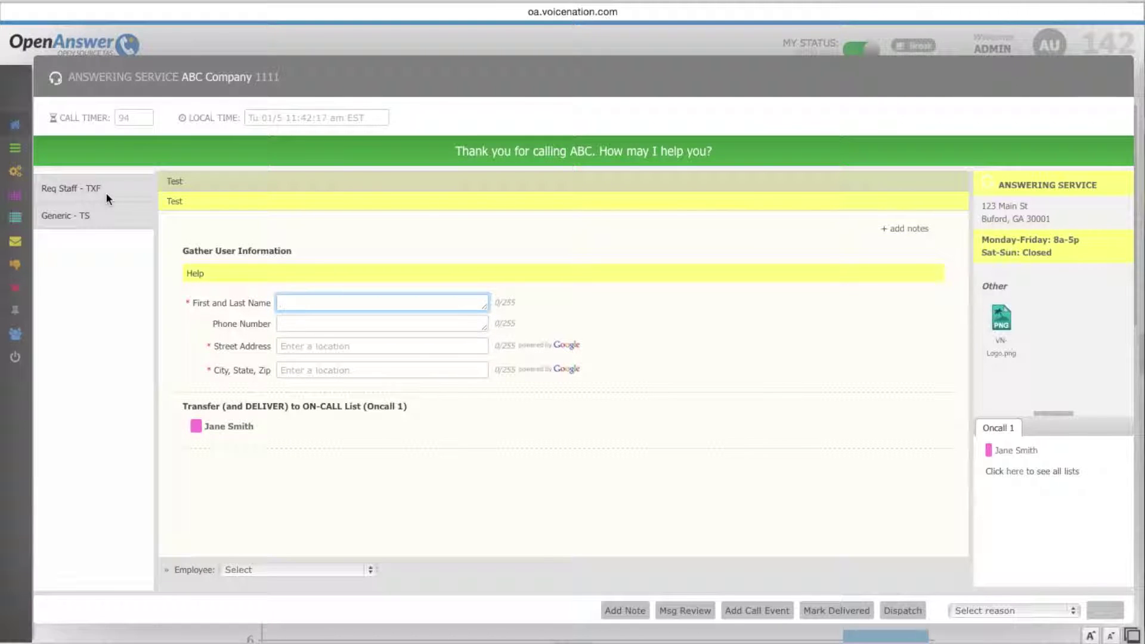
click(106, 192)
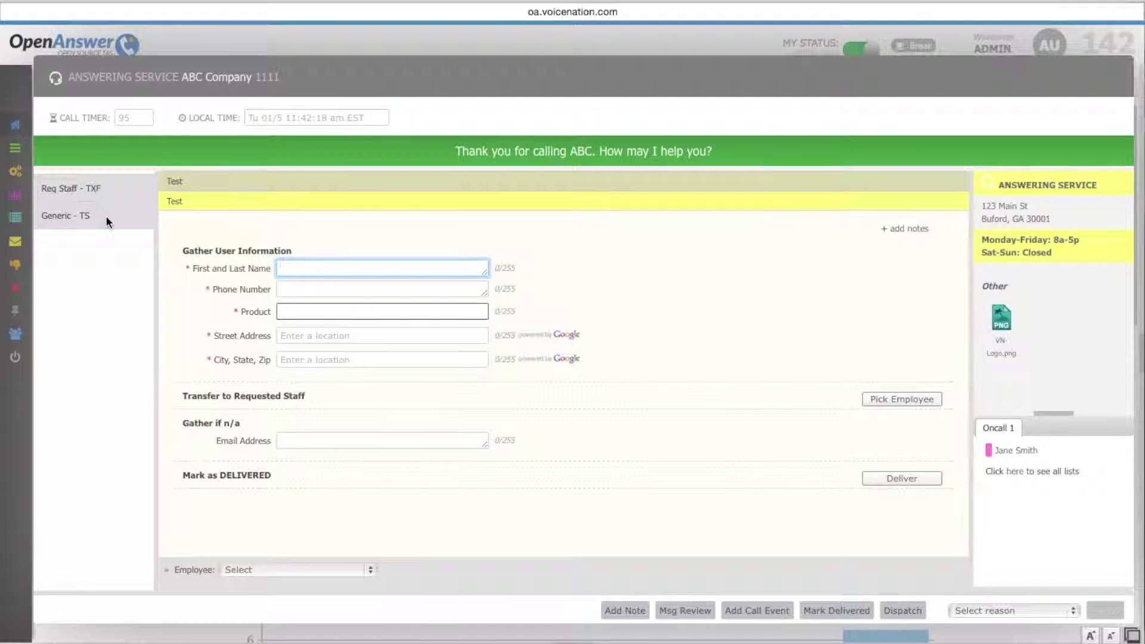
click(106, 216)
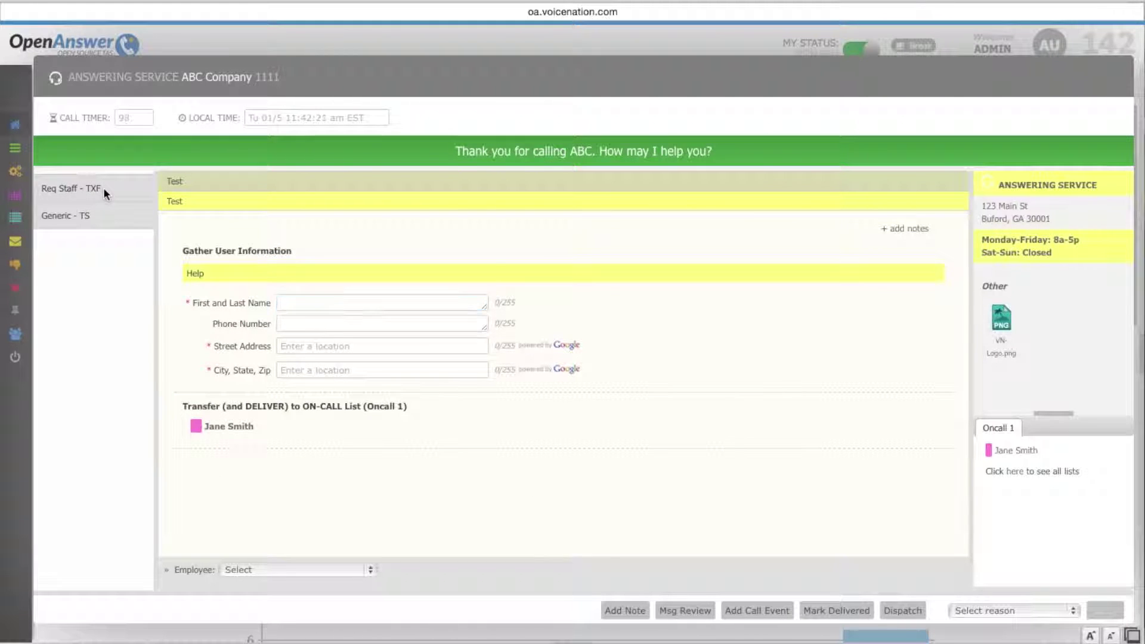
click(102, 187)
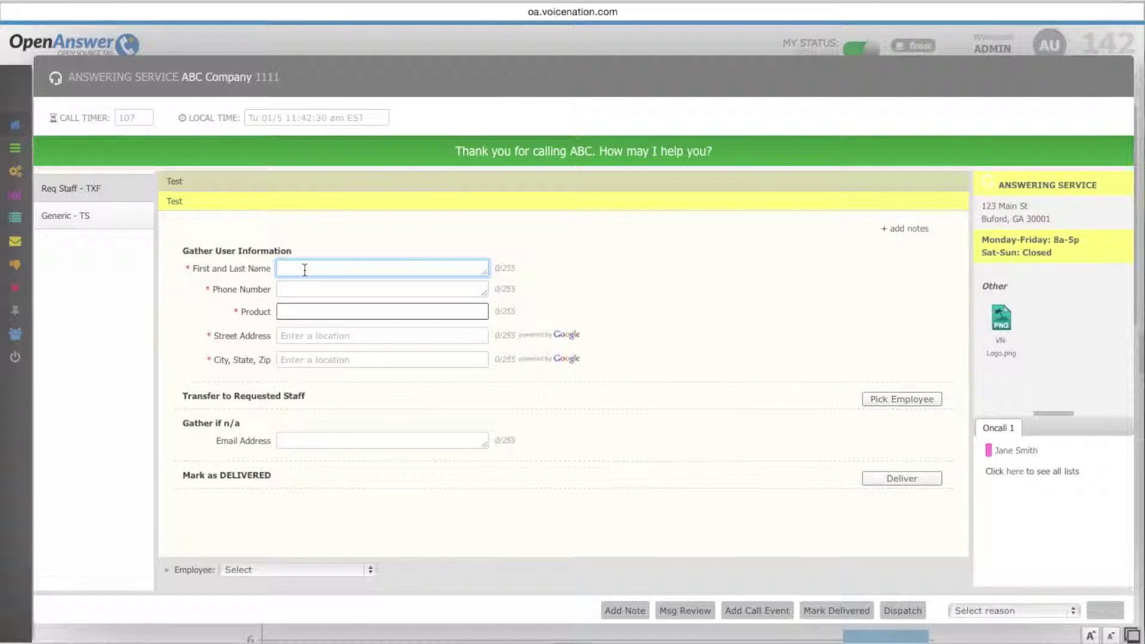
Enter Test as the caller name and choose Open Answer as the product.
text(Test)
key(Tab)
text(Test)
key(Tab)
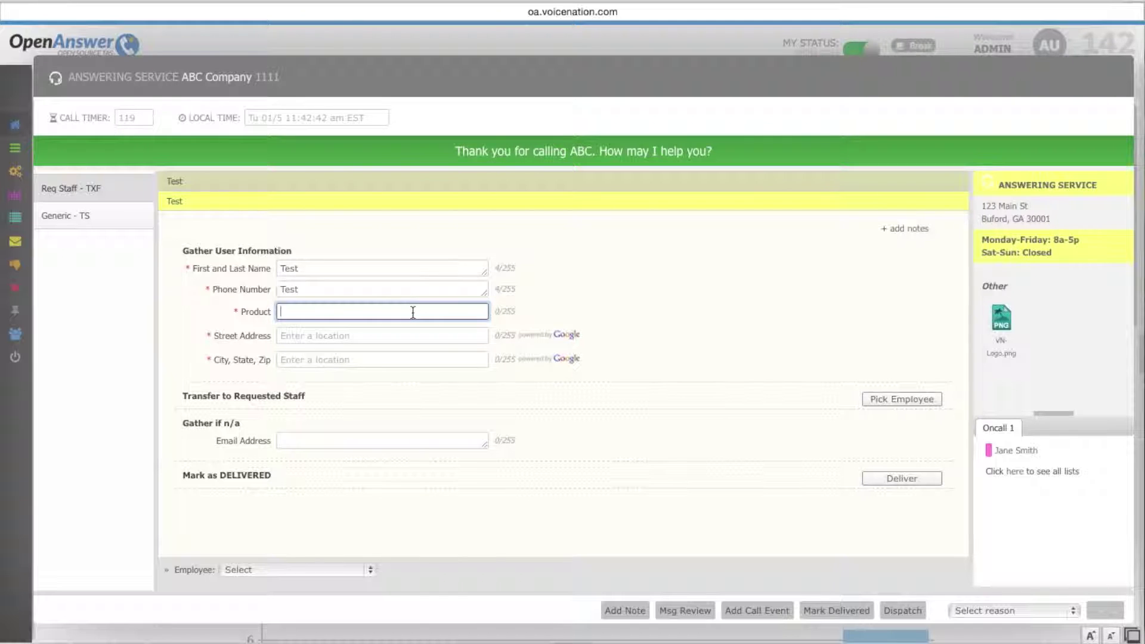
key(Down)
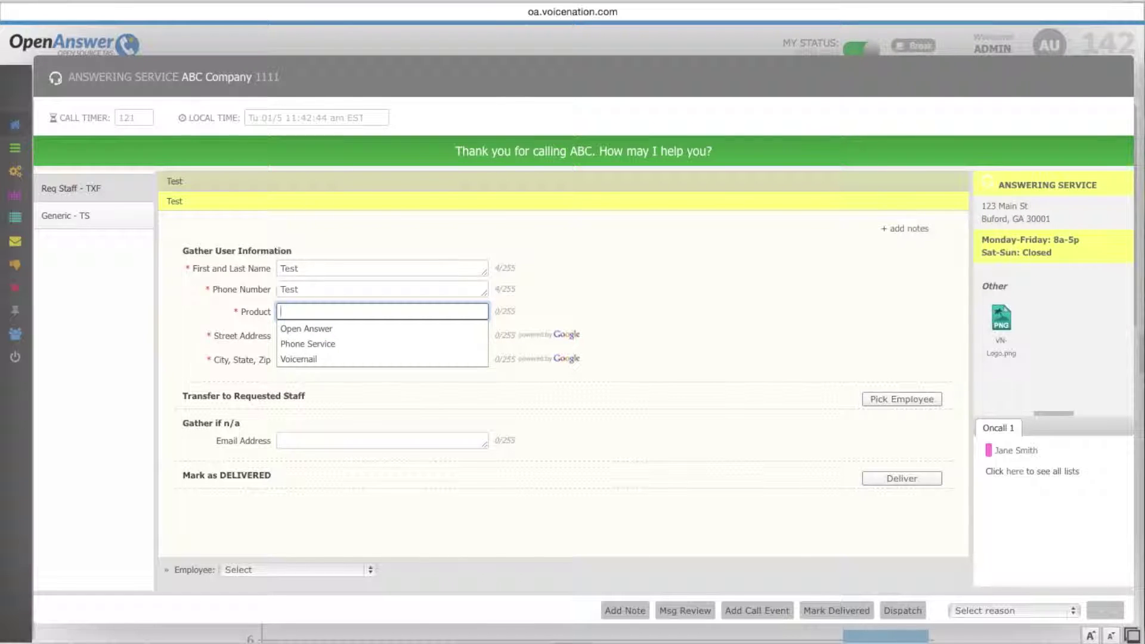
key(Down)
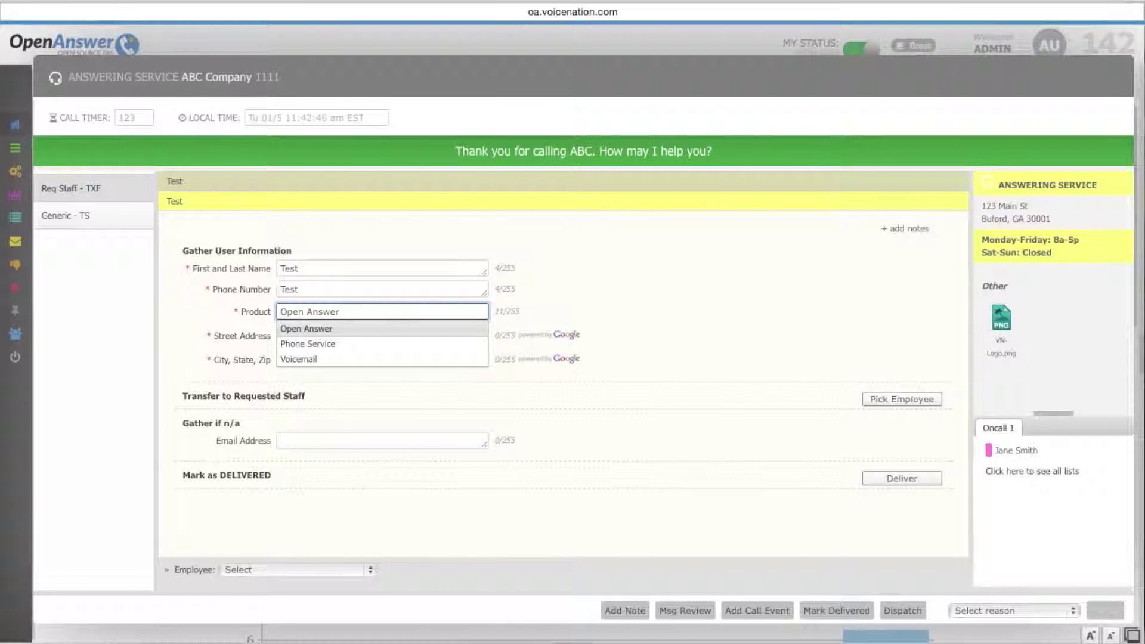
key(Tab)
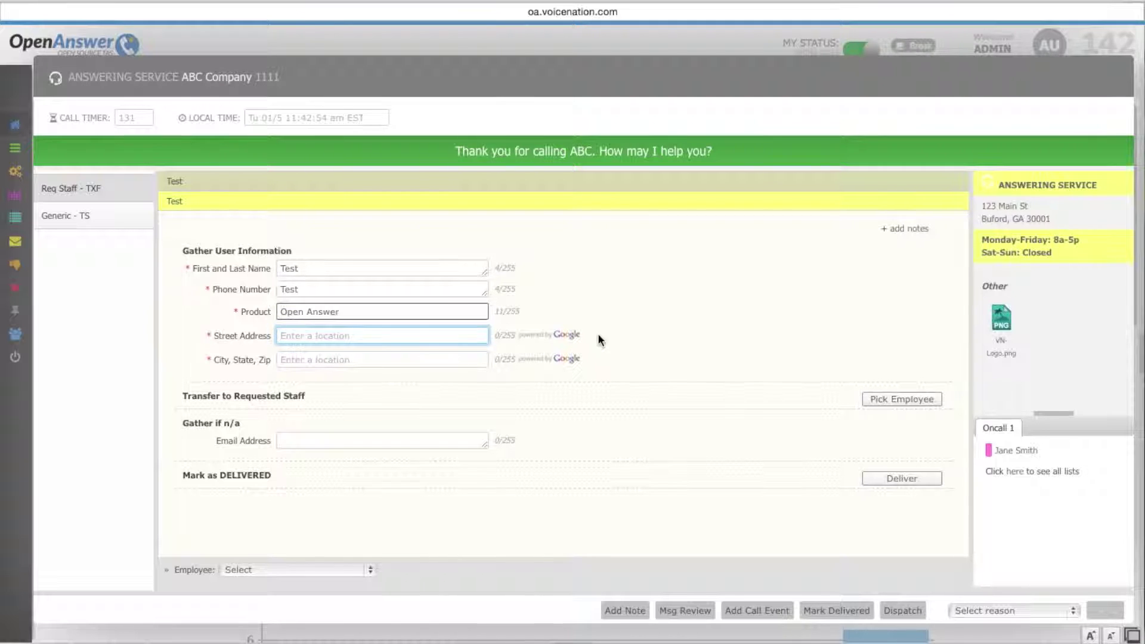
Enter street address 123 and accept the first suggestion to fill city, state and zip.
text(123)
key(Down)
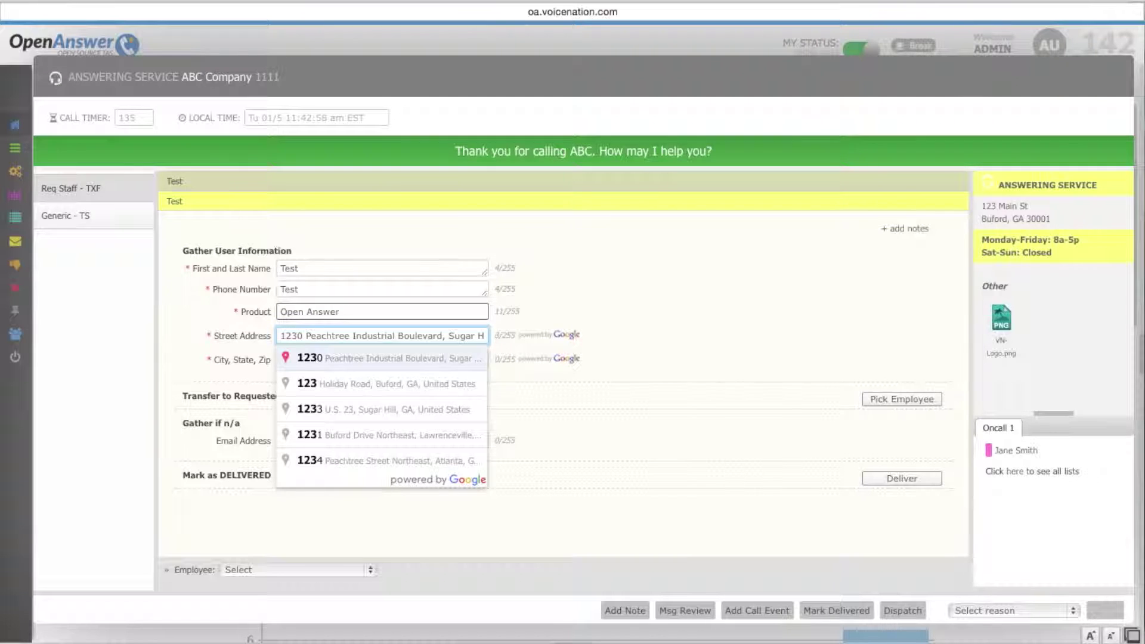
key(Return)
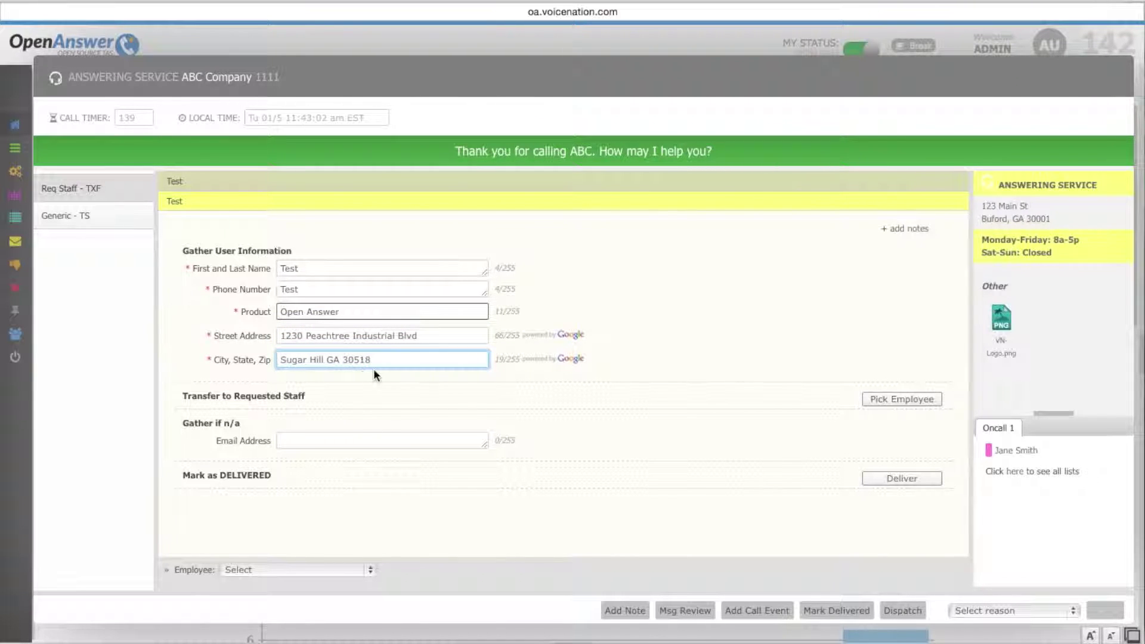
key(Tab)
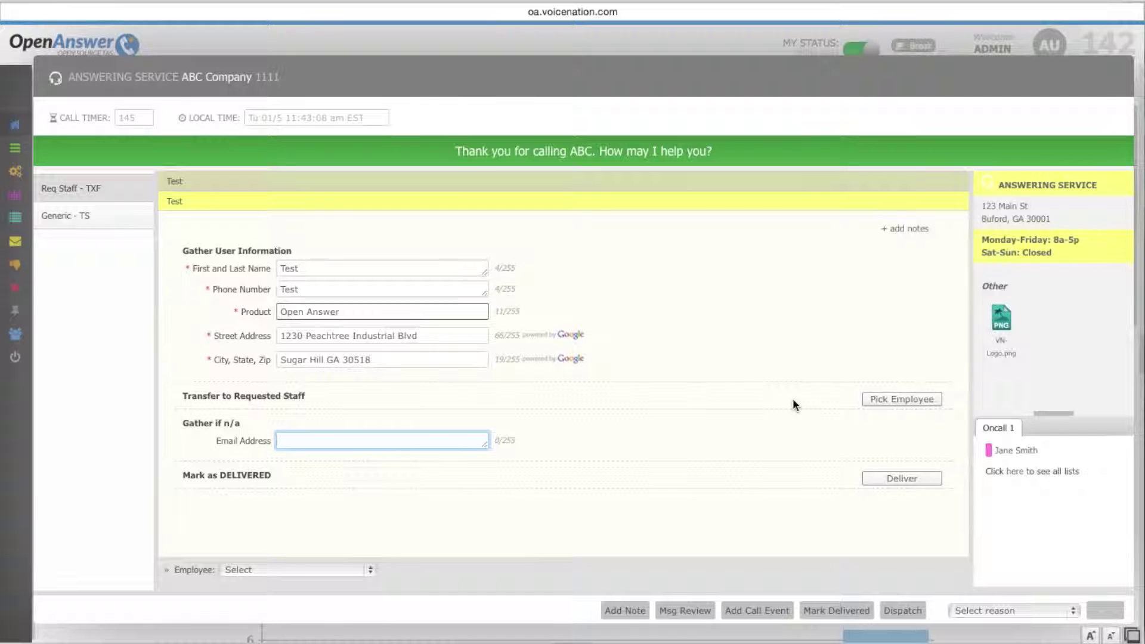
Mark the requested-staff transfer done and pick the on-call employee.
click(897, 398)
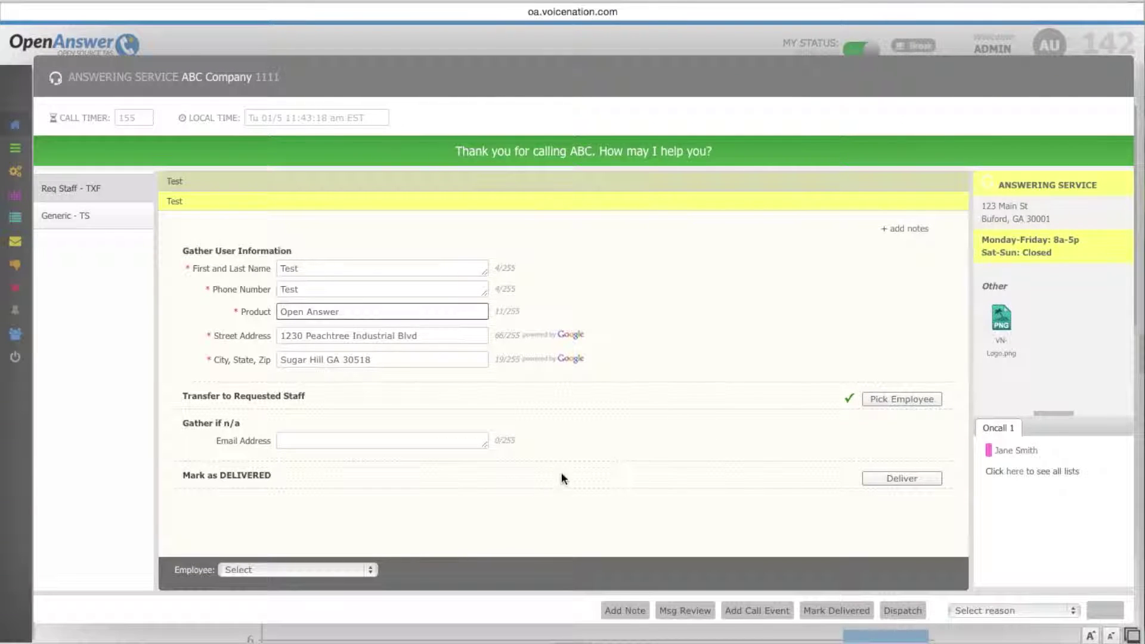
click(377, 573)
click(312, 602)
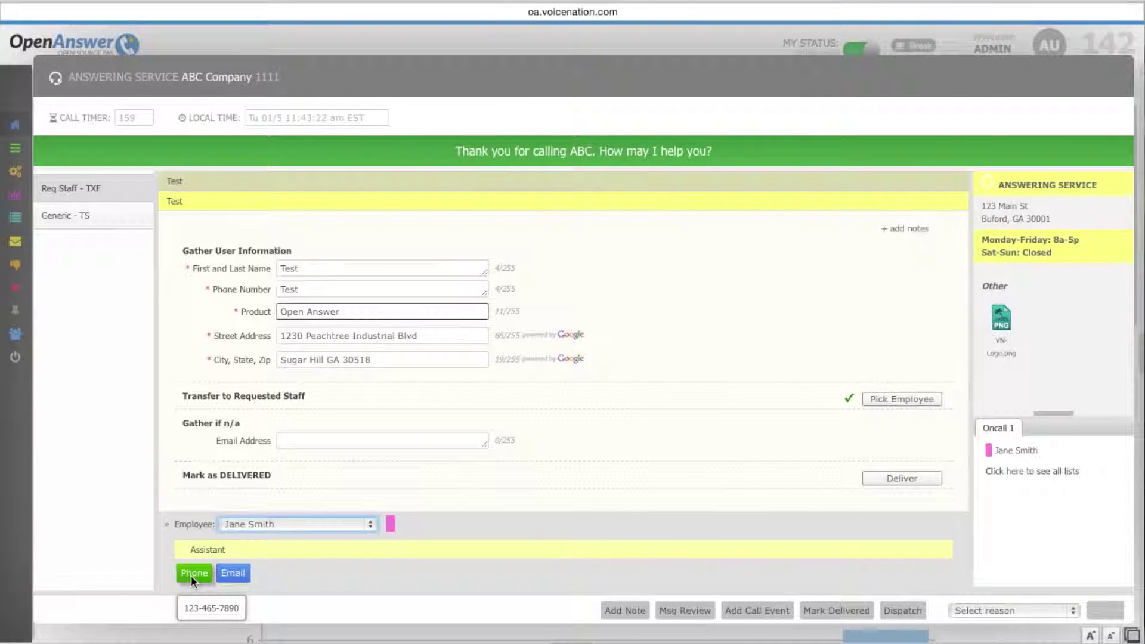
Dial the employee, cancel the outbound call, and enter 'Gather Additional' in Email Address.
click(191, 575)
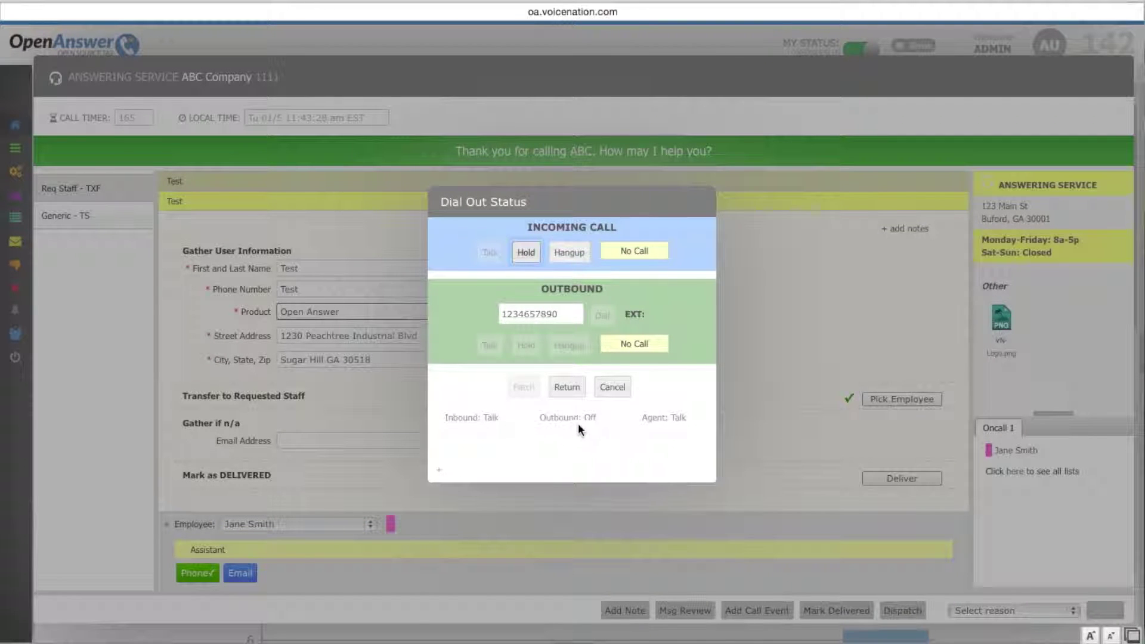
click(611, 389)
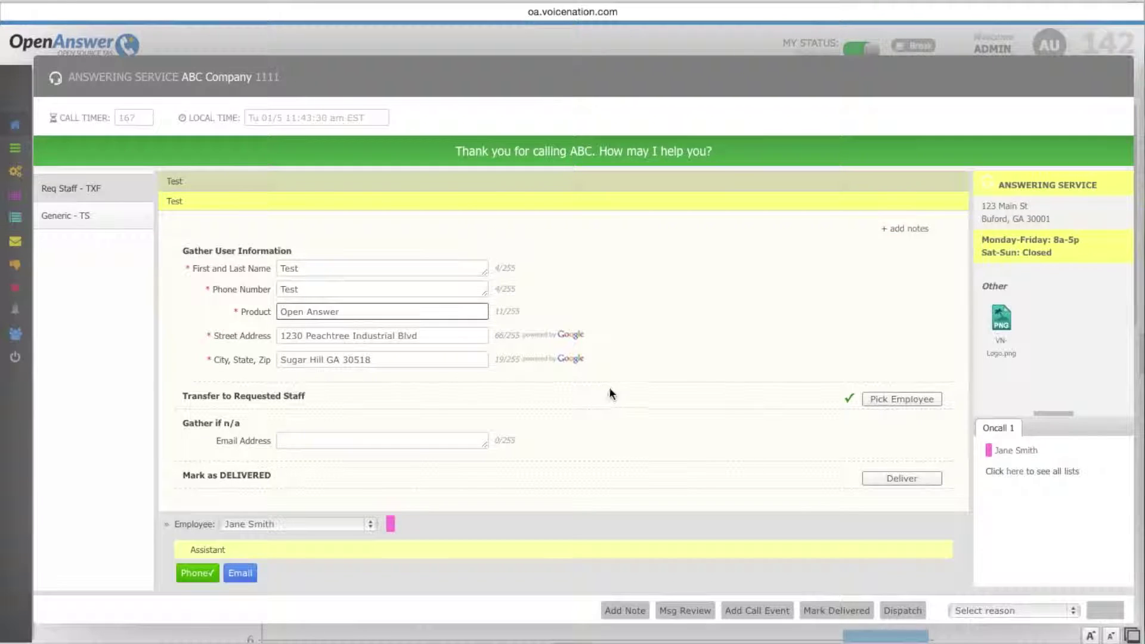
click(429, 441)
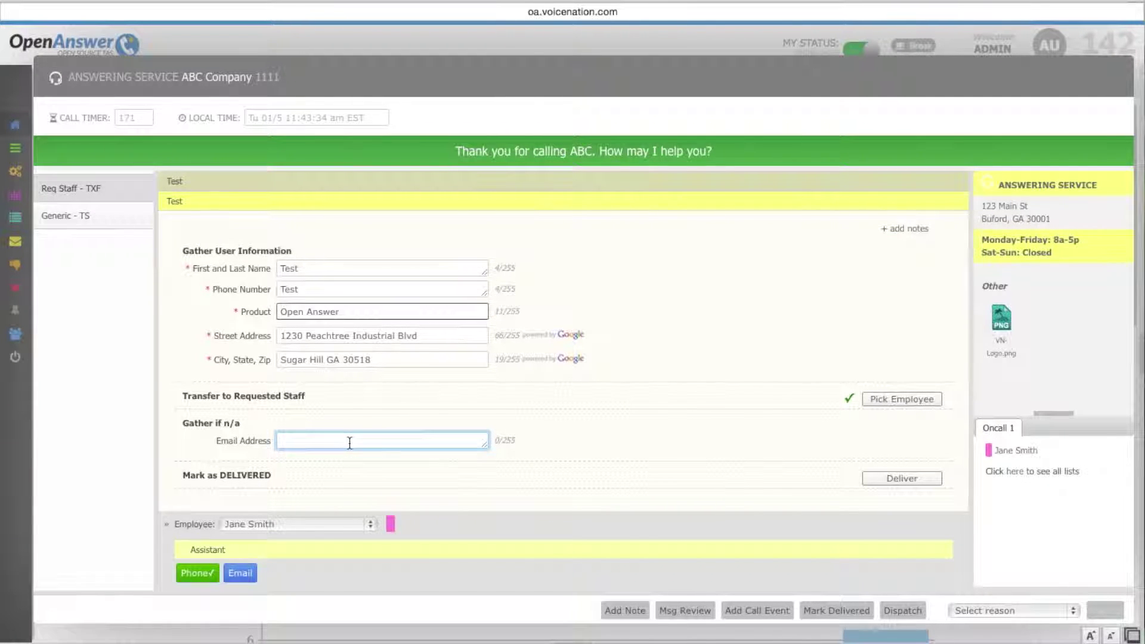
text(Gather Additional)
Save a 'Test Note' account note shown on the operator screen's right, visible all the time.
click(628, 610)
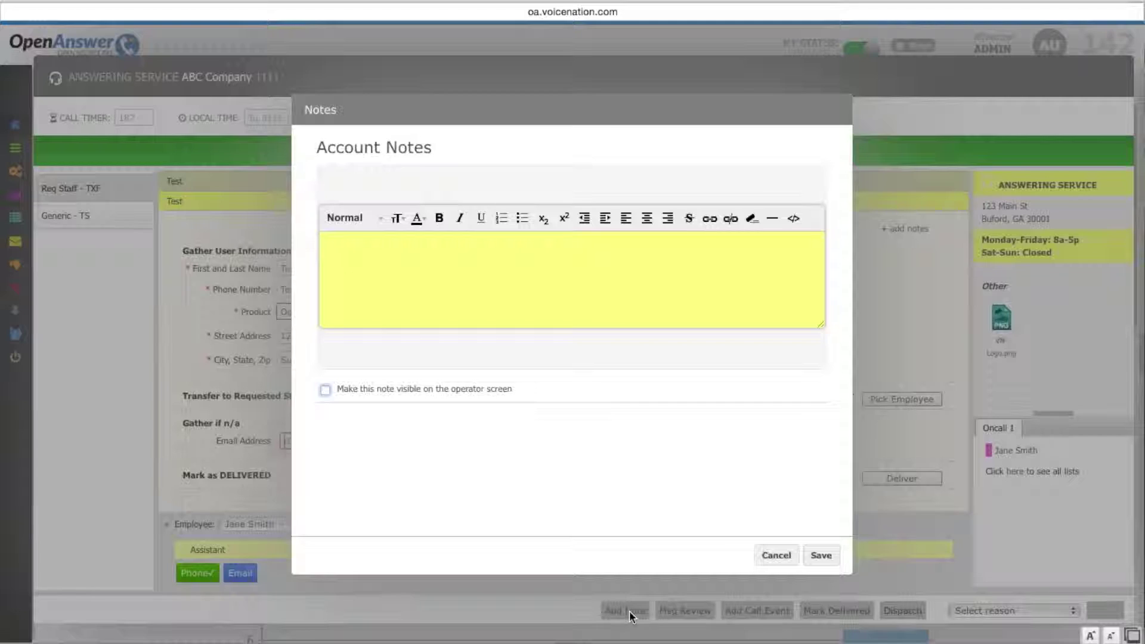
click(505, 298)
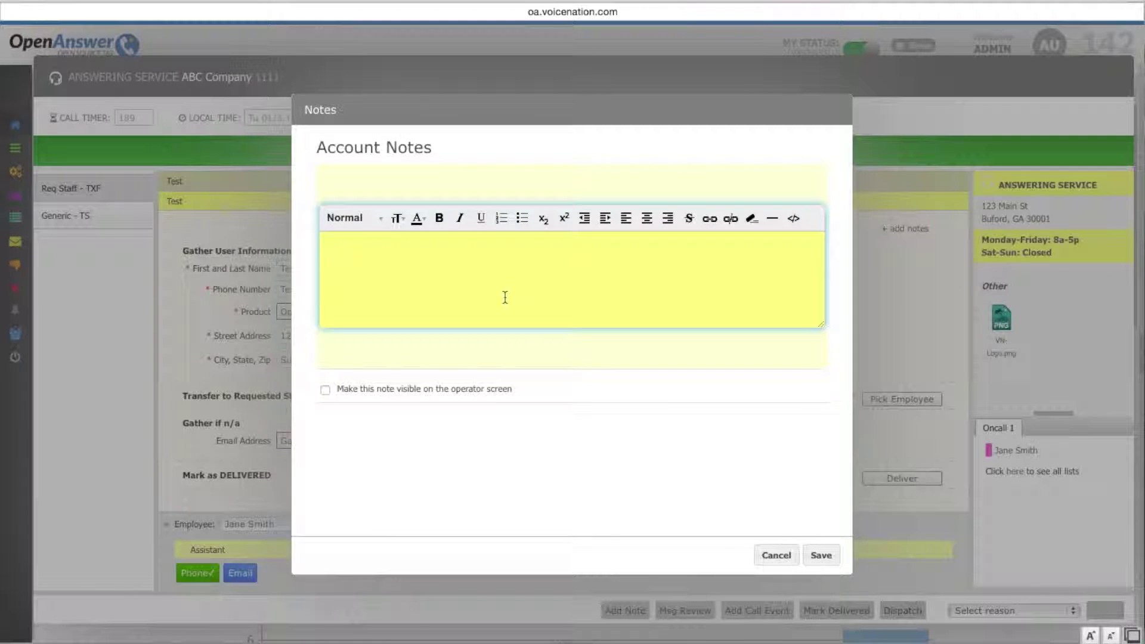
text(Test Note)
click(325, 390)
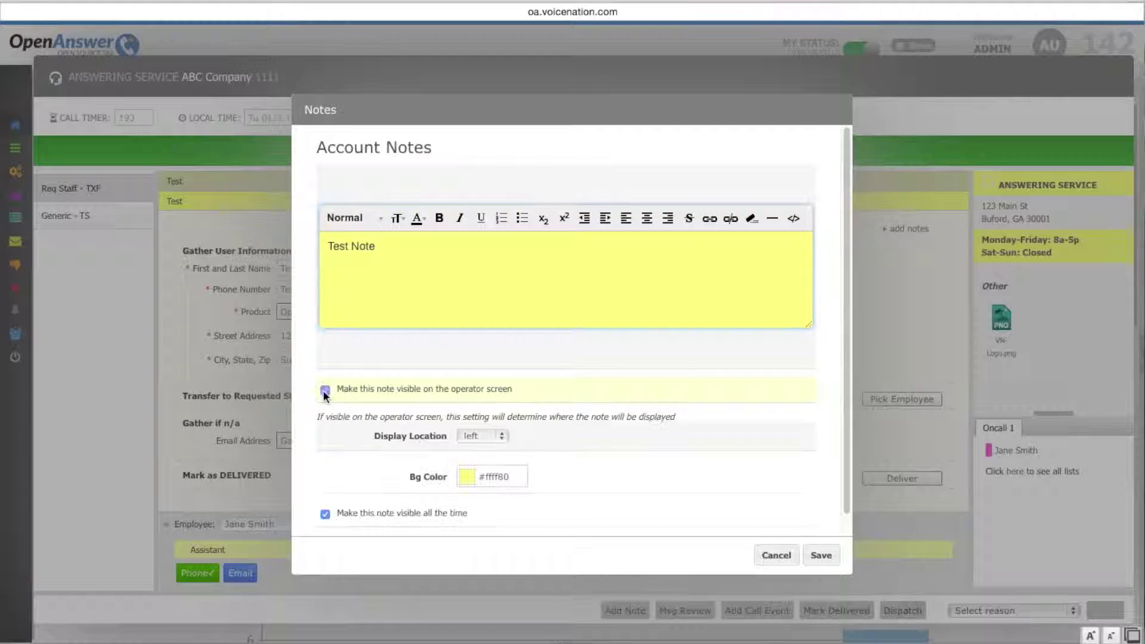
click(501, 436)
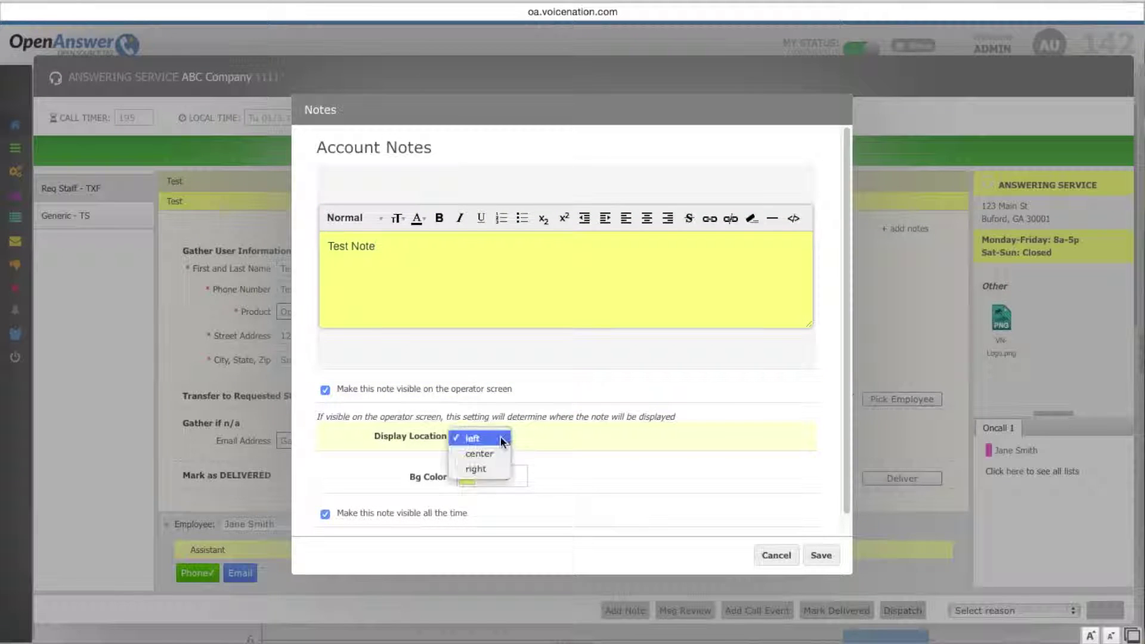
click(491, 467)
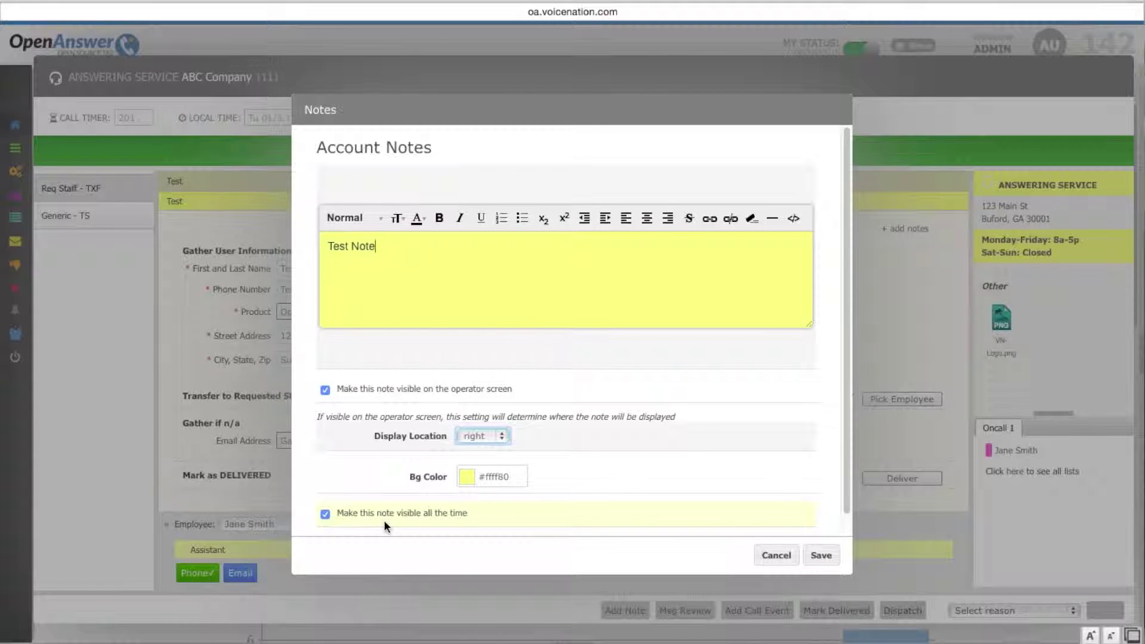
click(325, 514)
scroll(386, 486, down, 2)
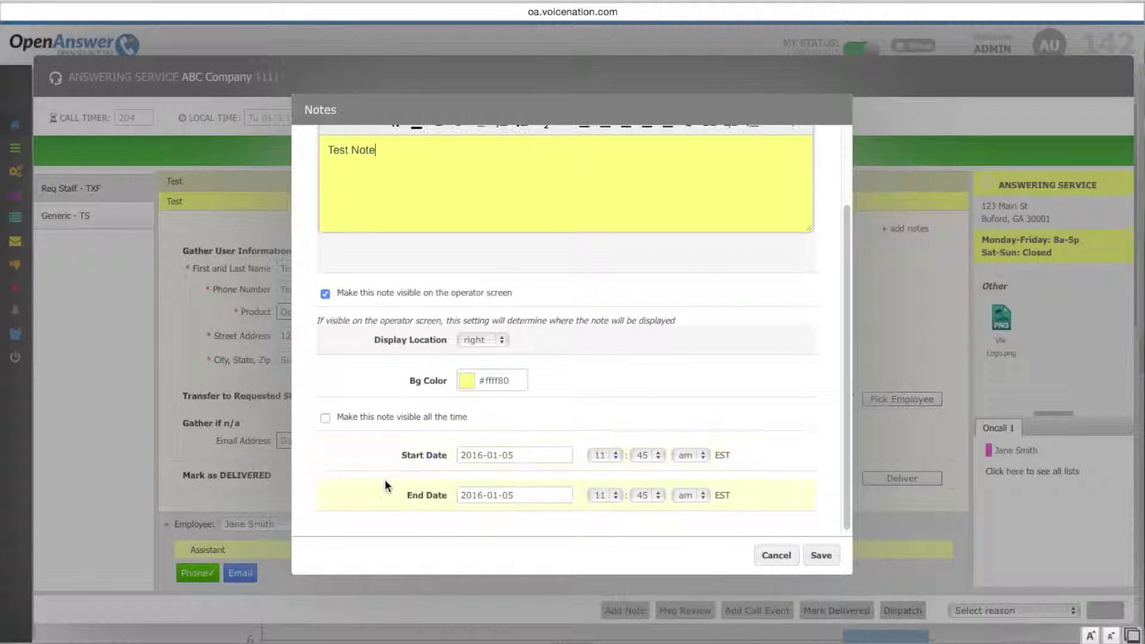
click(325, 418)
click(815, 555)
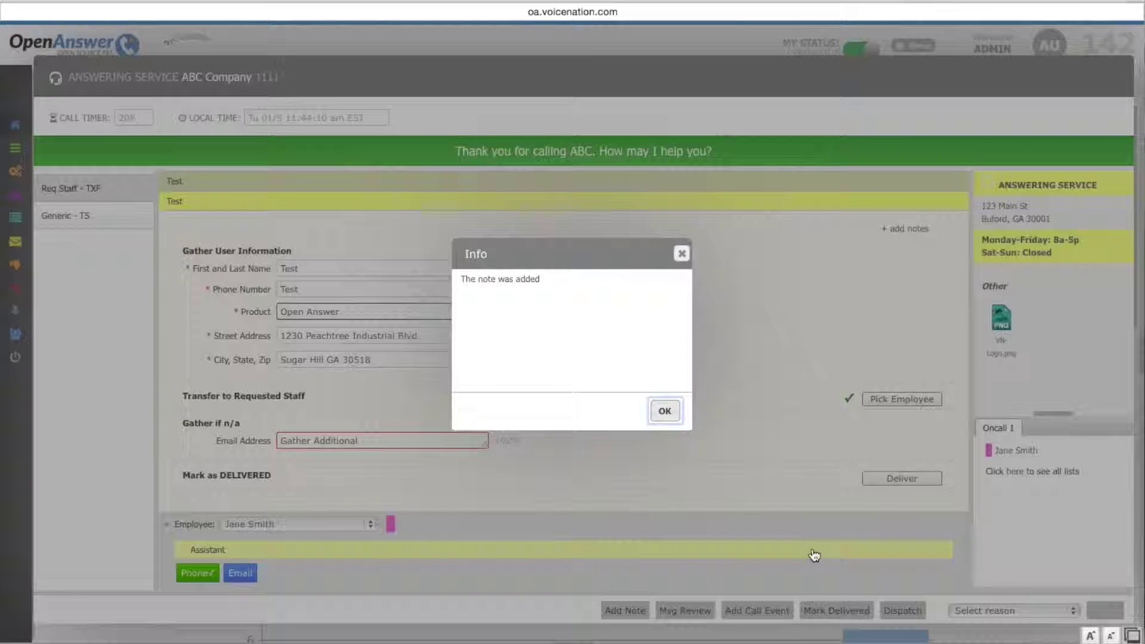
click(664, 411)
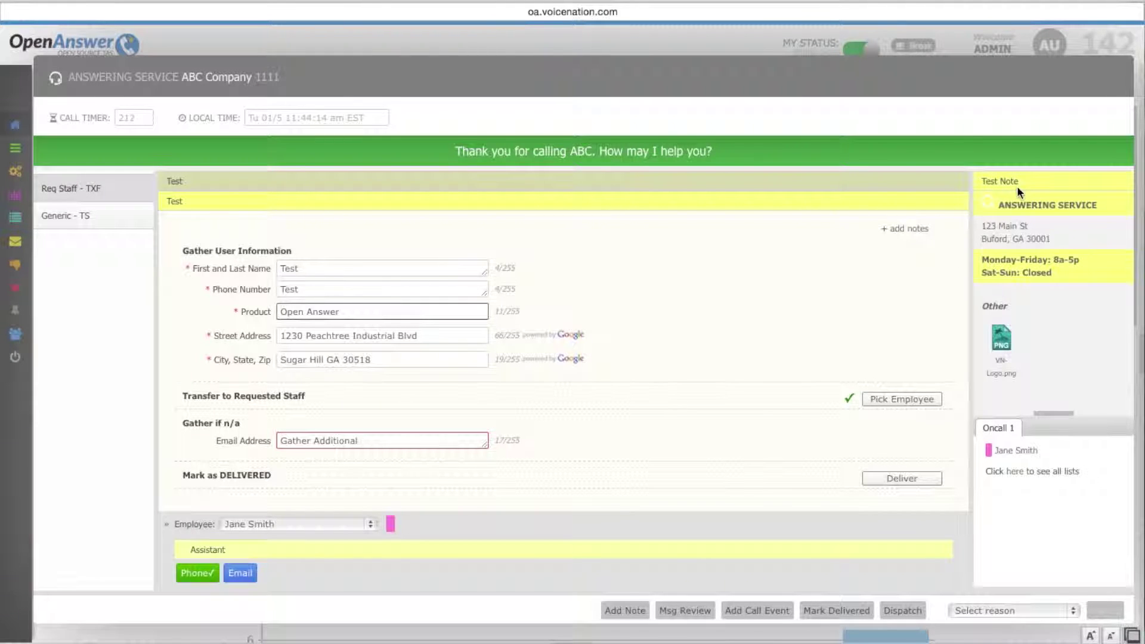
Check Msg Review, then add a custom call event with description 'Test'.
click(682, 610)
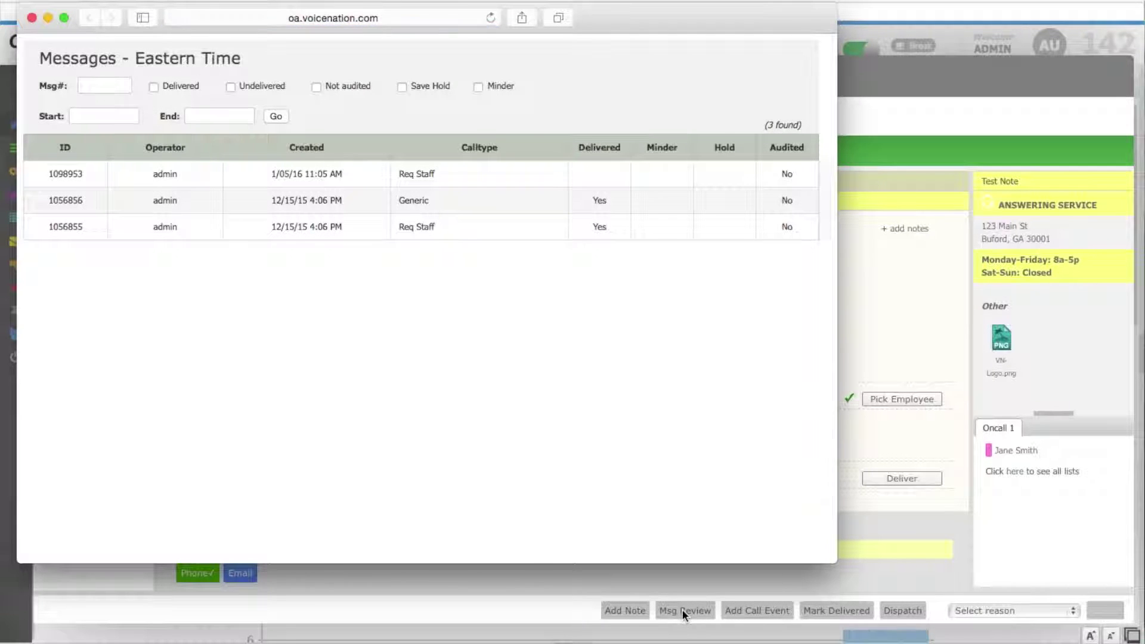
click(32, 17)
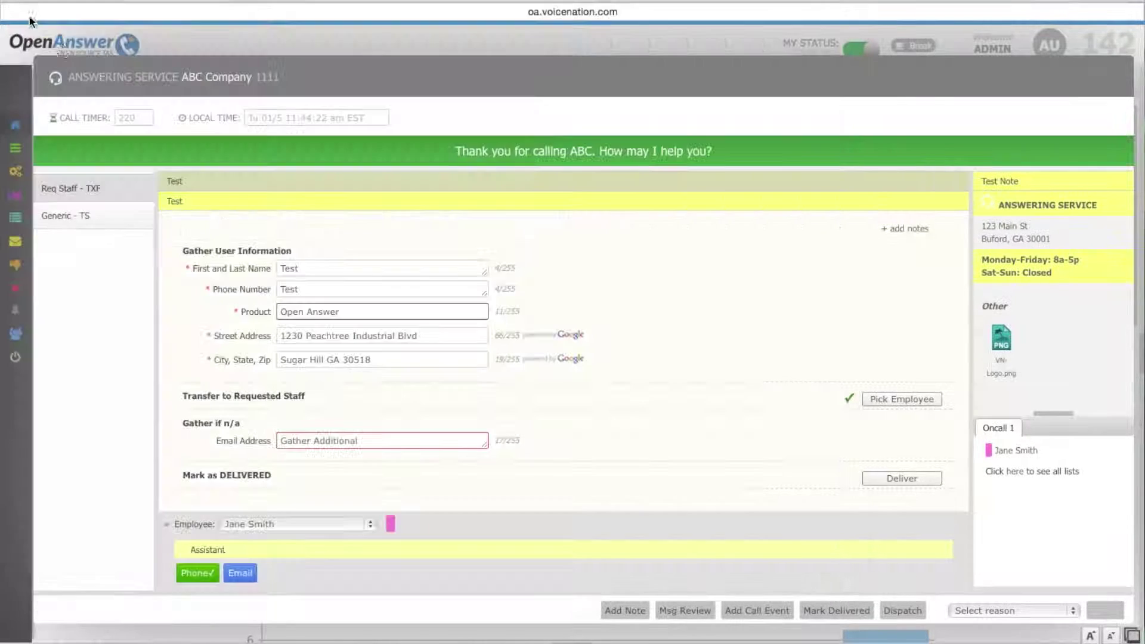
click(768, 606)
click(505, 359)
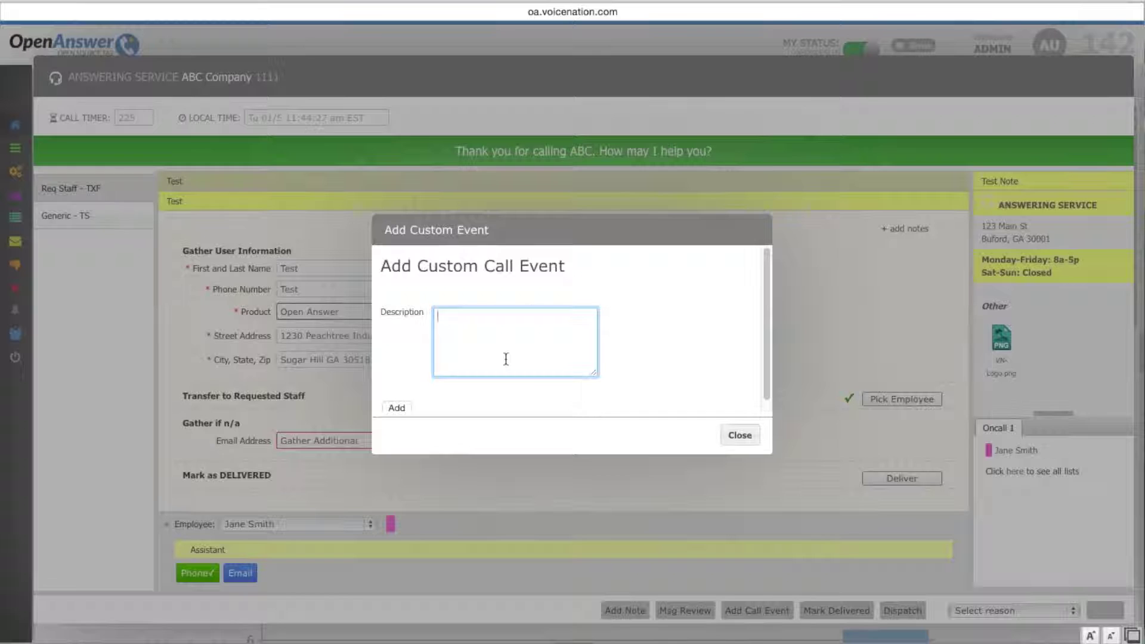
text(Test)
click(402, 406)
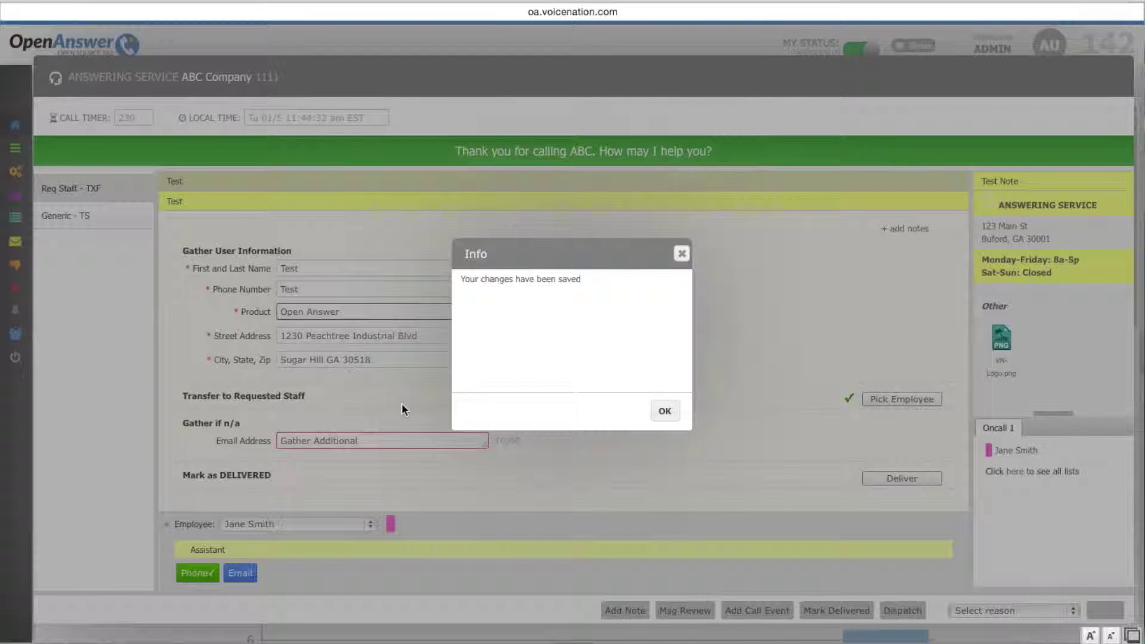
click(664, 410)
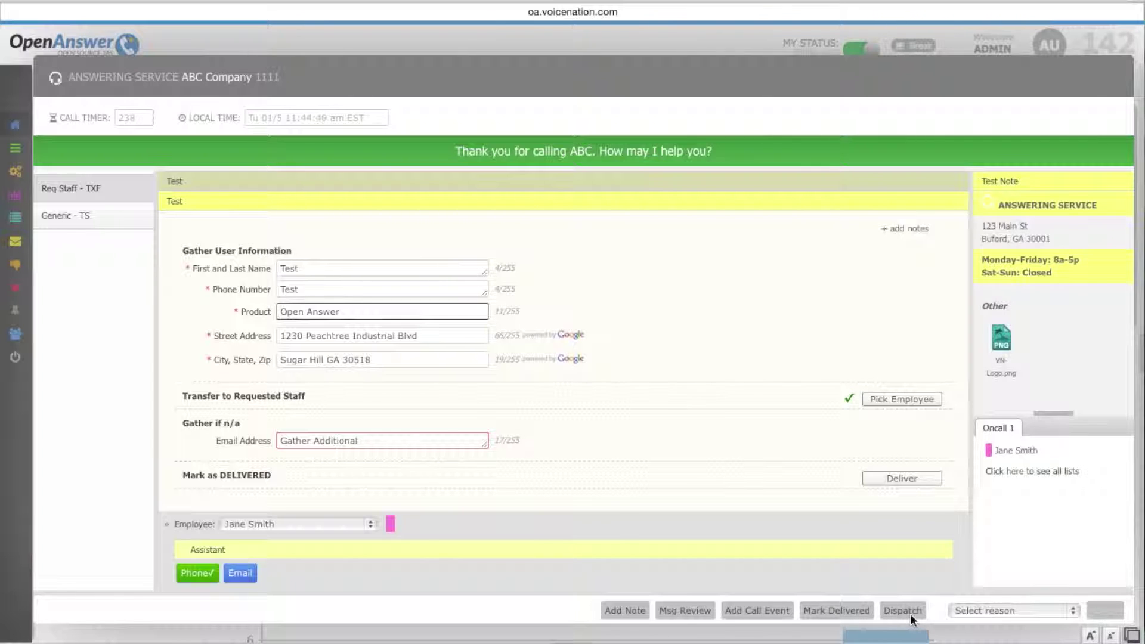
Set cancel reason Caller hungup, add a Misc field reading Test, and decline the incoming call.
click(1074, 617)
click(1057, 627)
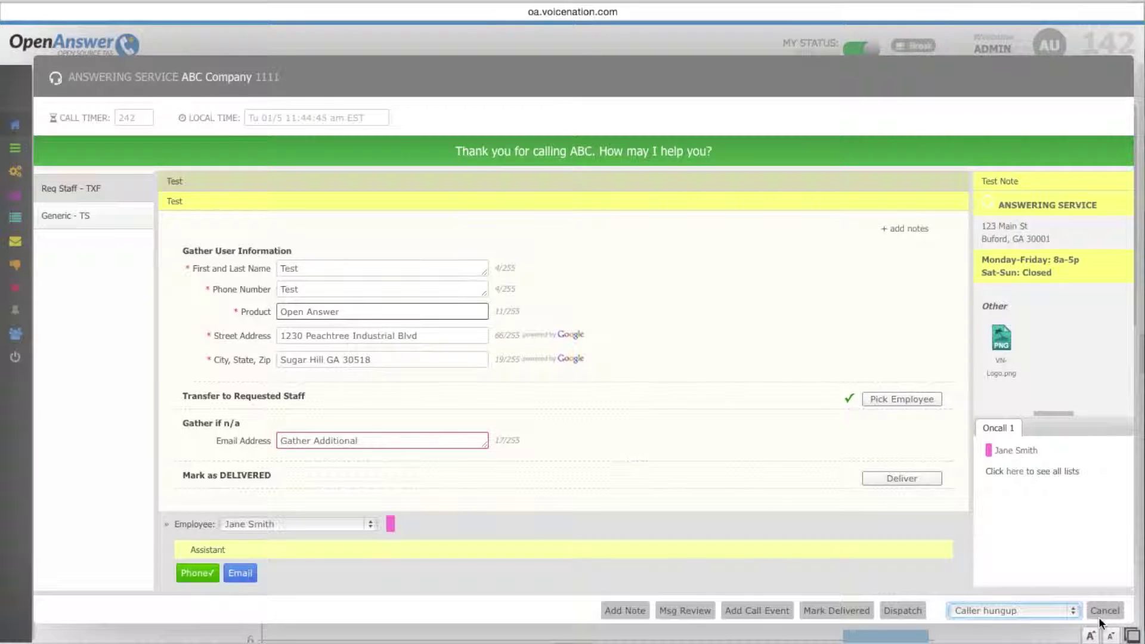
click(902, 235)
click(325, 258)
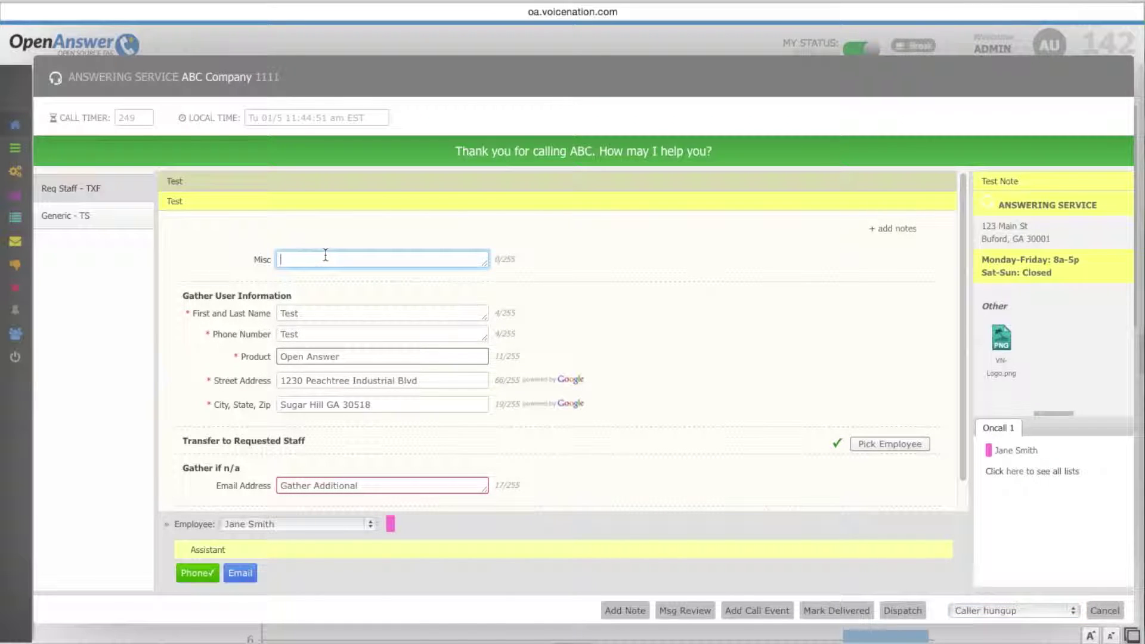
text(Test)
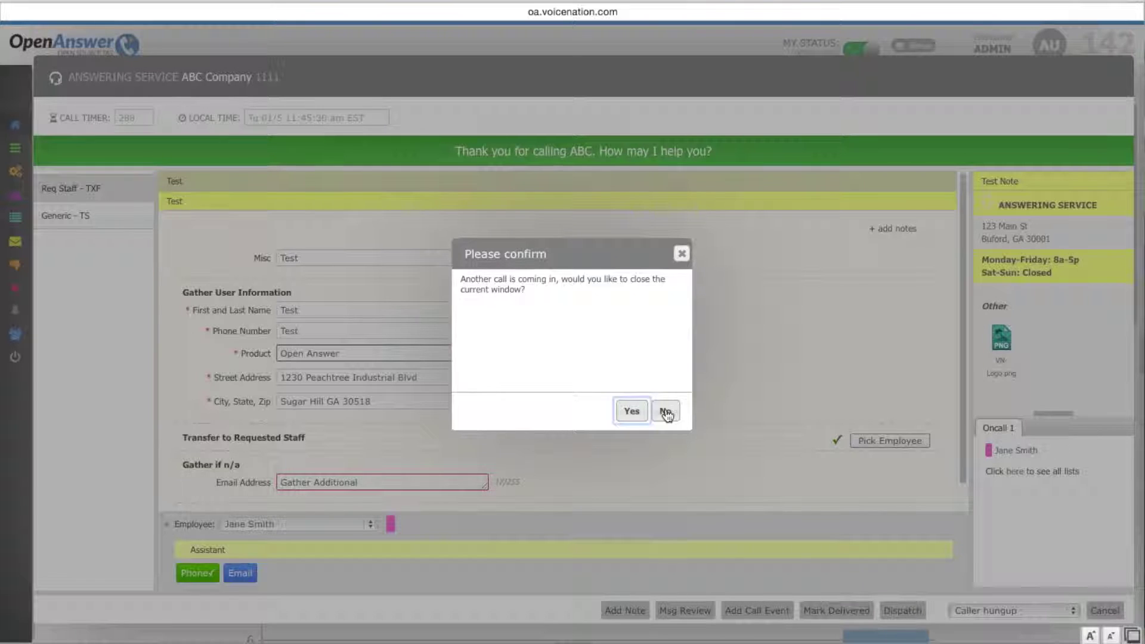
click(666, 411)
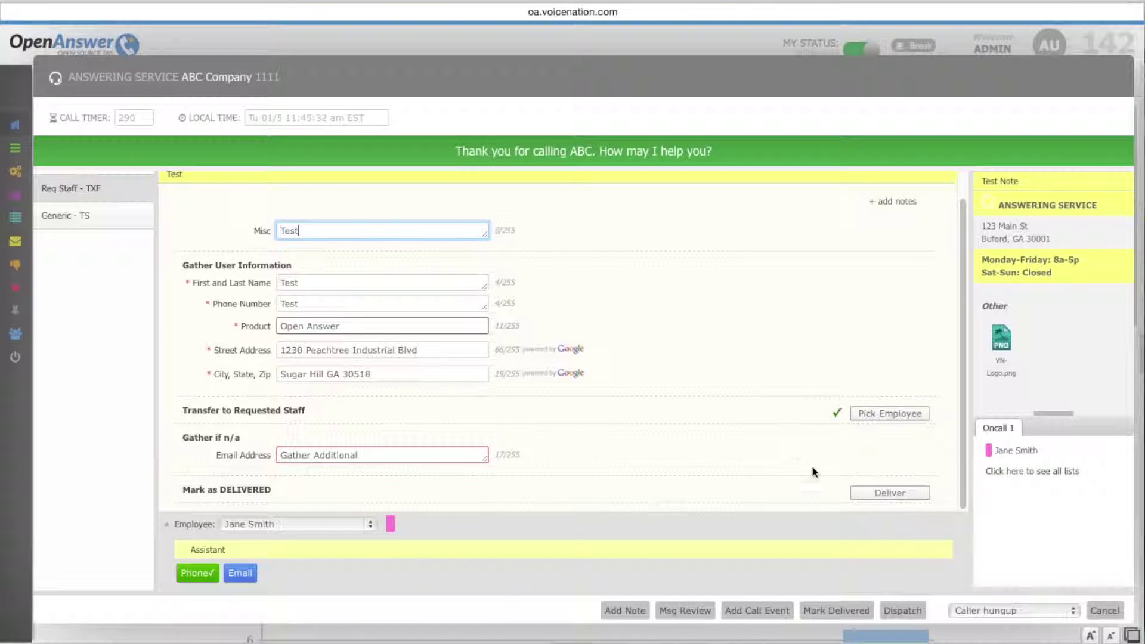
Deliver and cancel the call, then re-pop the latest call from refreshed Recent Calls.
click(882, 491)
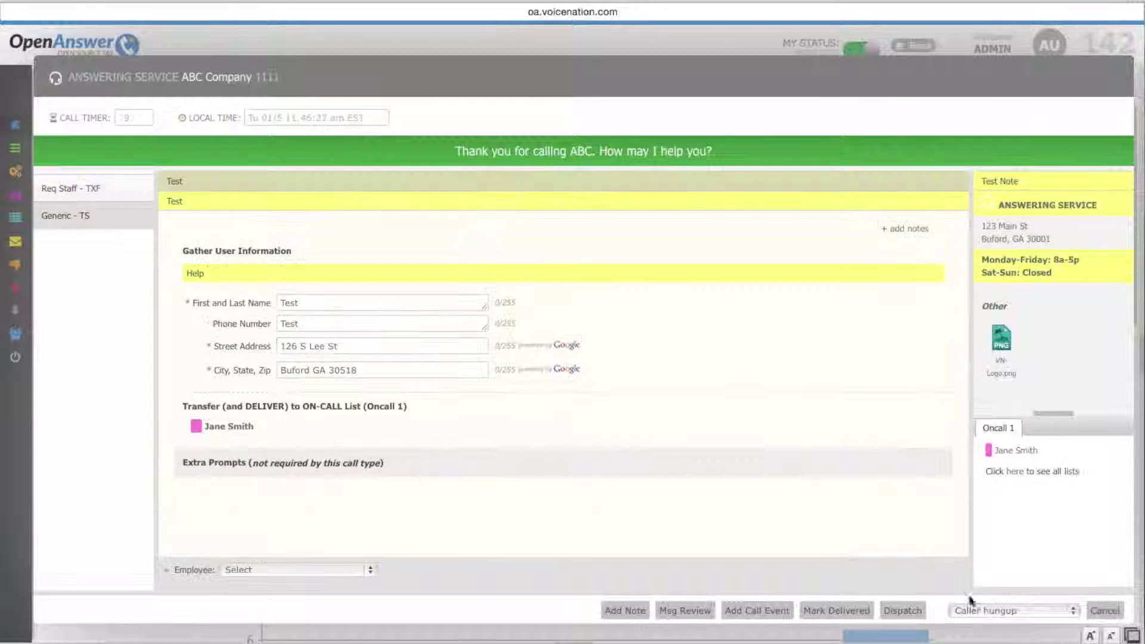
click(1104, 610)
scroll(806, 535, down, 12)
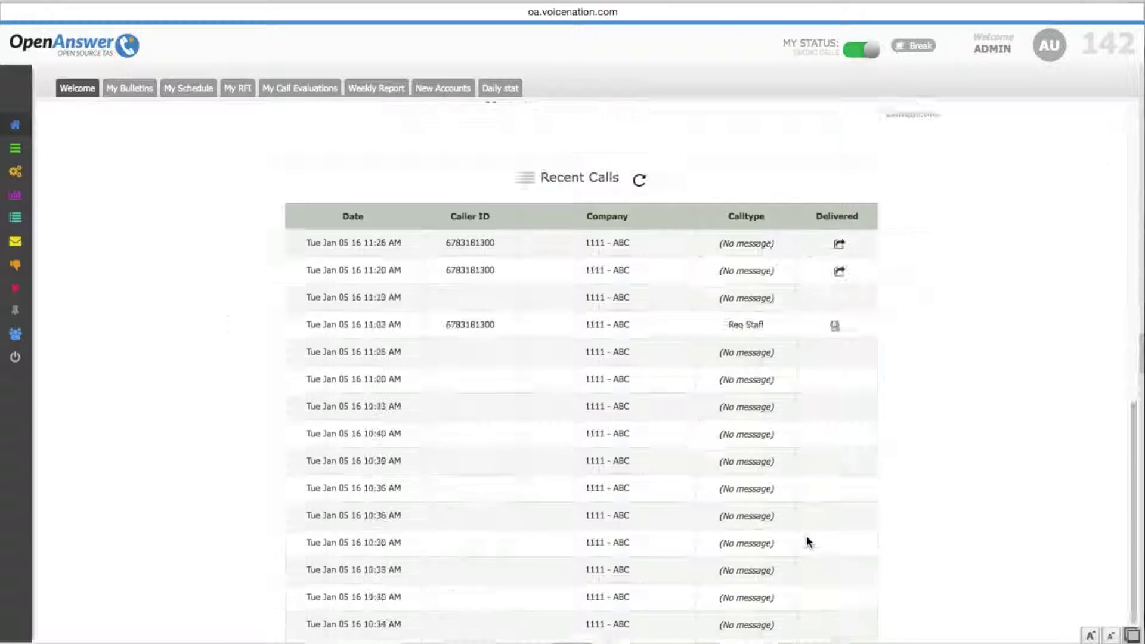
click(639, 184)
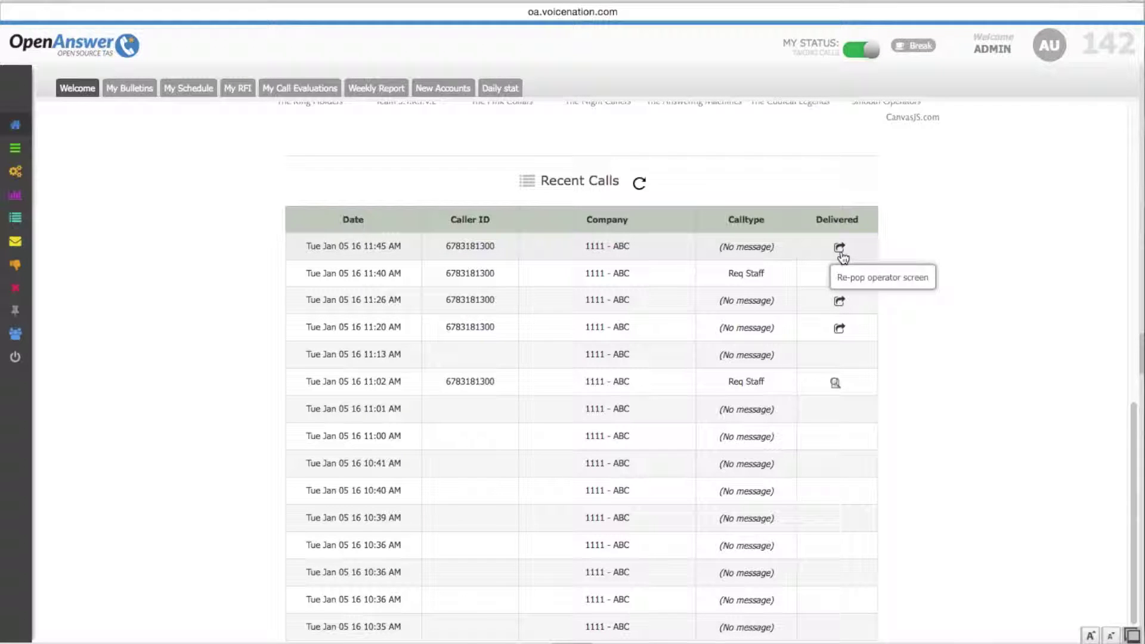
click(840, 250)
click(841, 253)
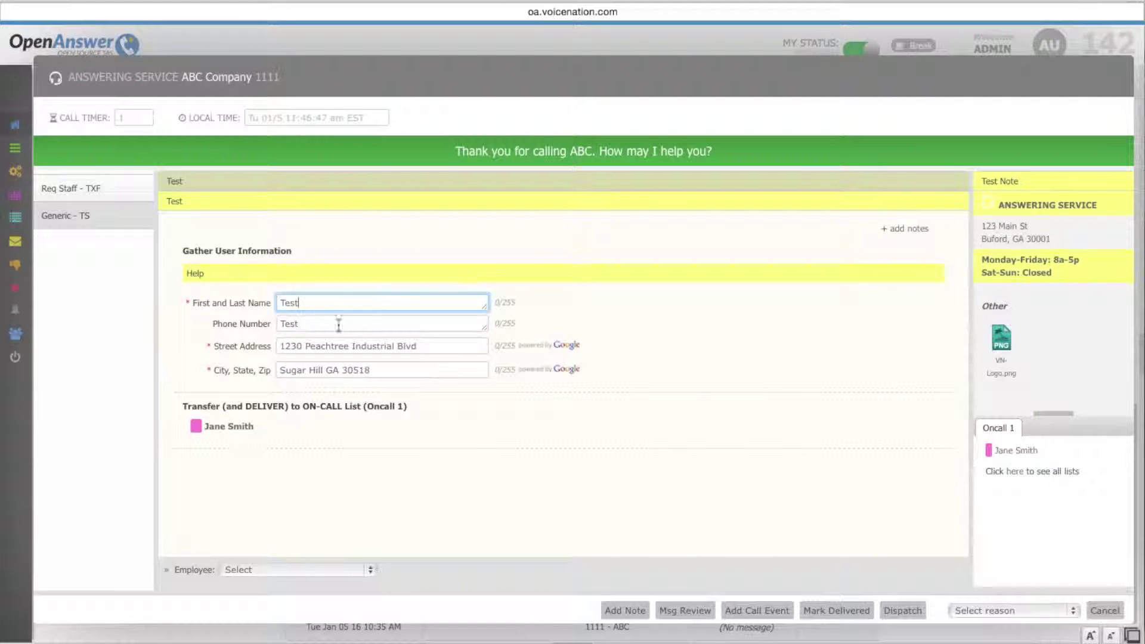